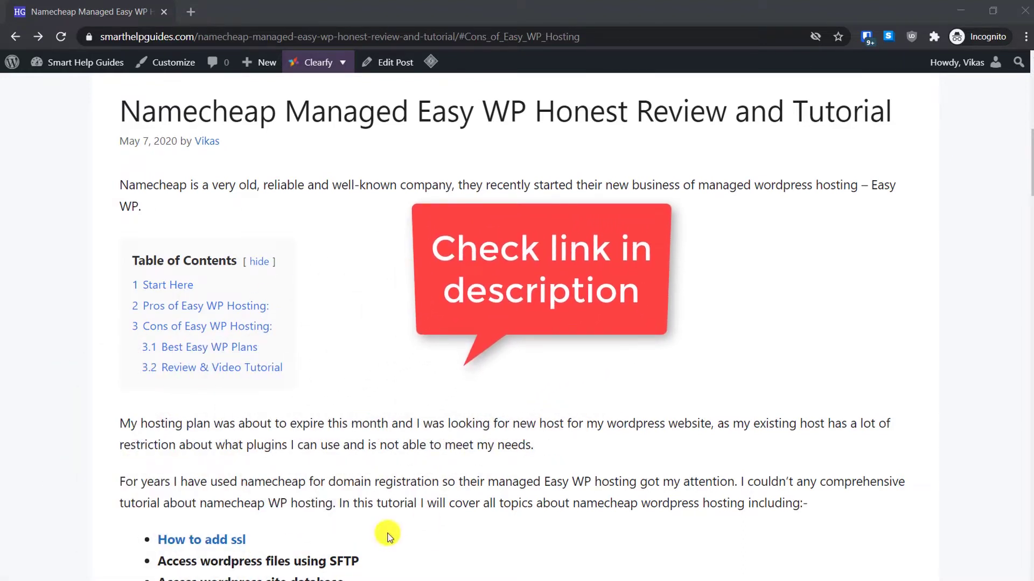
Step: From the Cons of Easy WP Hosting section, review the EasyWP blocked-plugins table through wp-tab-widget
{"action": "left_click", "coordinate": [177, 326]}
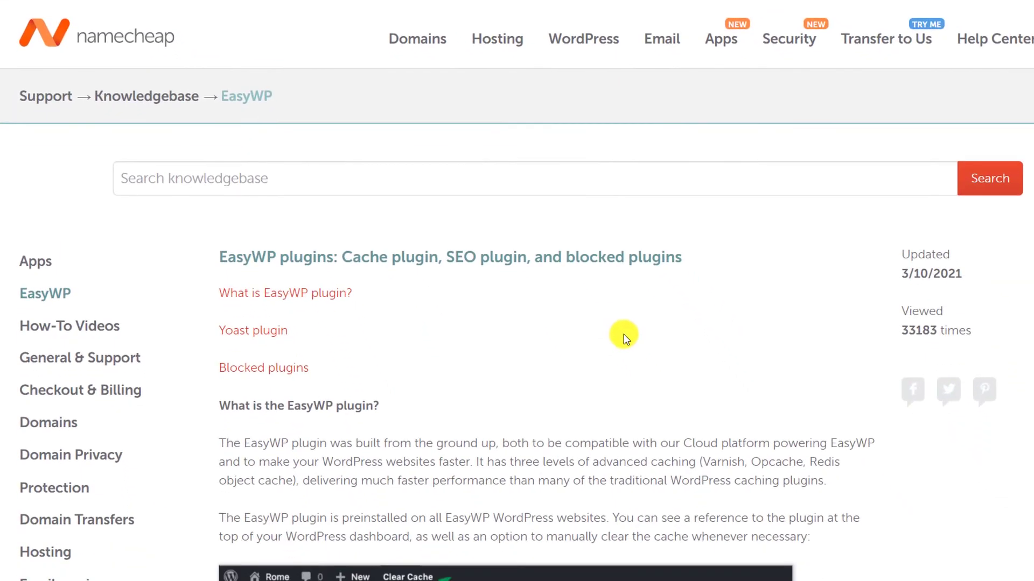
{"action": "scroll", "coordinate": [623, 343], "scroll_direction": "down", "scroll_amount": 15}
{"action": "scroll", "coordinate": [623, 343], "scroll_direction": "down", "scroll_amount": 5}
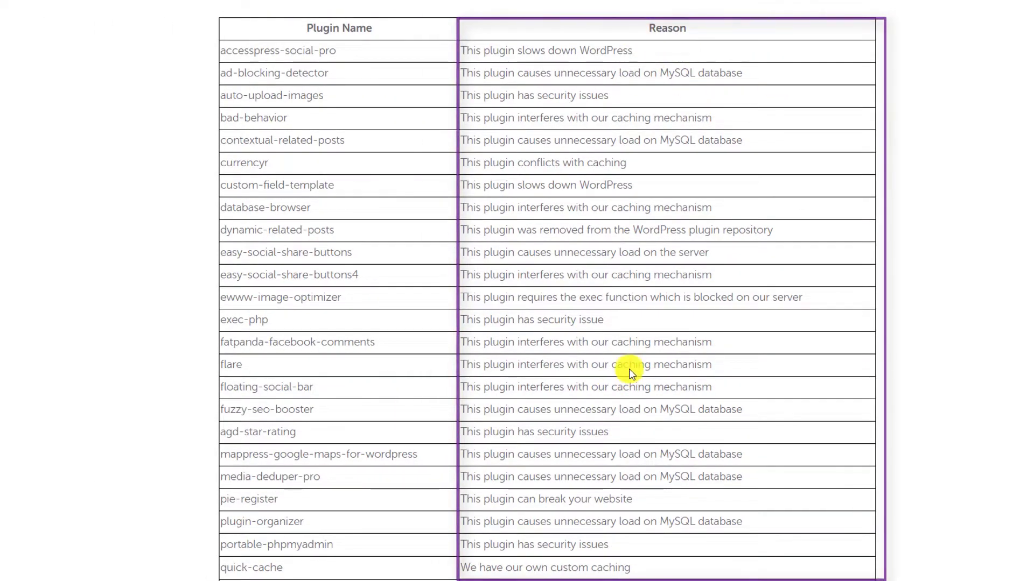
{"action": "scroll", "coordinate": [631, 371], "scroll_direction": "down", "scroll_amount": 6}
{"action": "scroll", "coordinate": [631, 368], "scroll_direction": "down", "scroll_amount": 9}
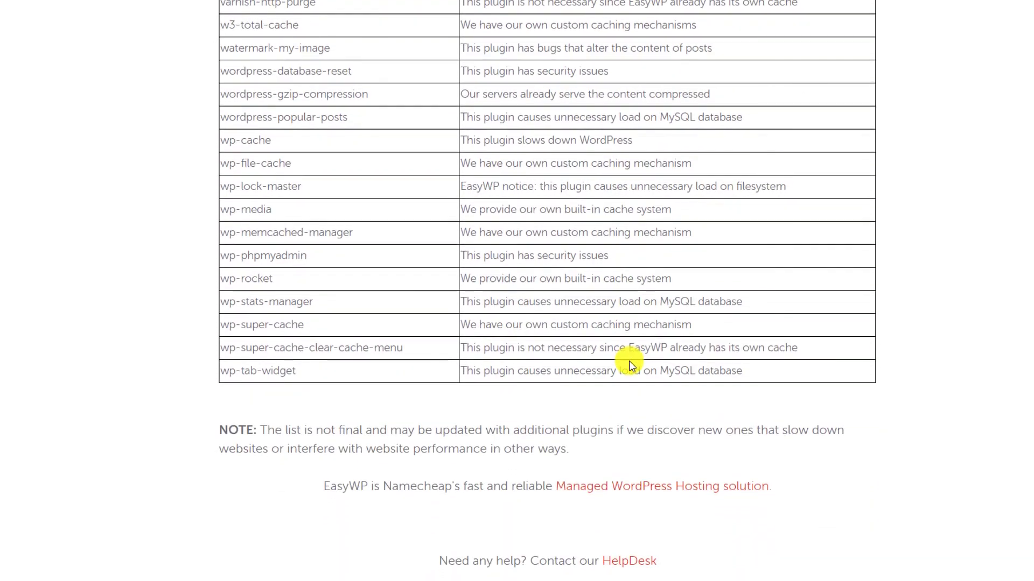
{"action": "scroll", "coordinate": [631, 361], "scroll_direction": "up", "scroll_amount": 2}
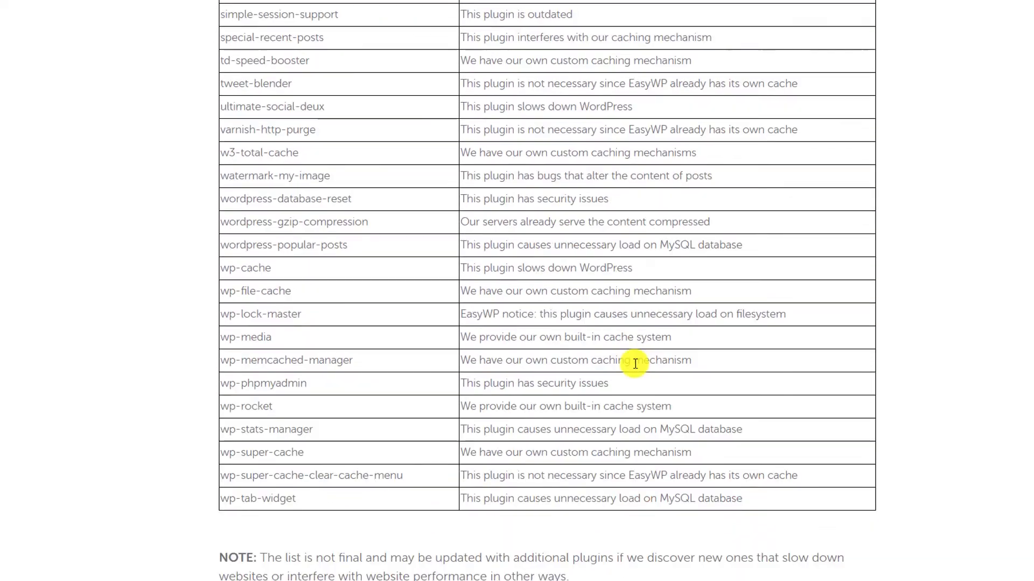
{"action": "scroll", "coordinate": [698, 323], "scroll_direction": "up", "scroll_amount": 20}
{"action": "scroll", "coordinate": [694, 327], "scroll_direction": "up", "scroll_amount": 1}
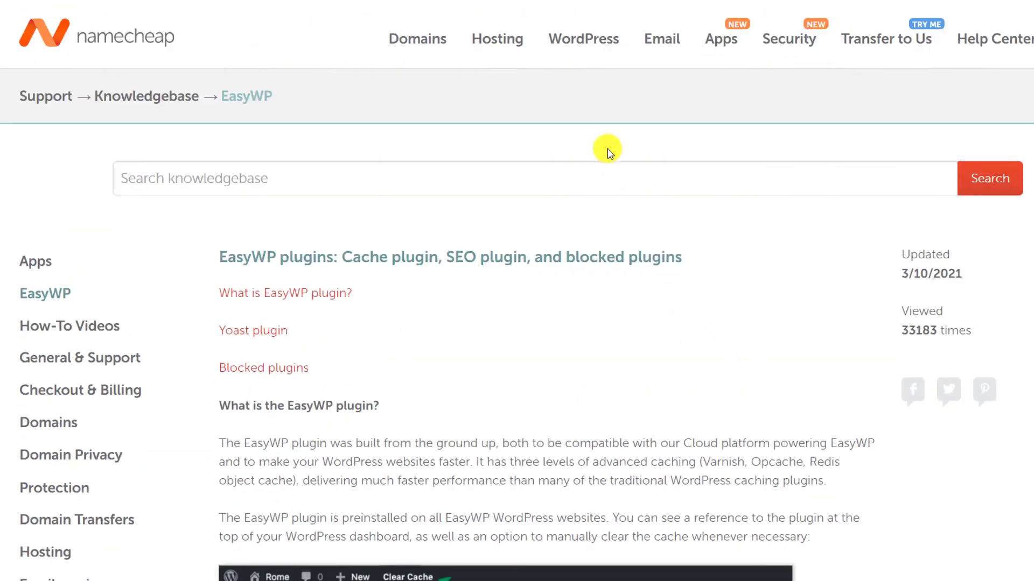
Step: Compare EasyWP yearly prices, ending on monthly: Starter $3.88, Turbo $7.88, Supersonic $11.88
{"action": "mouse_move", "coordinate": [491, 36]}
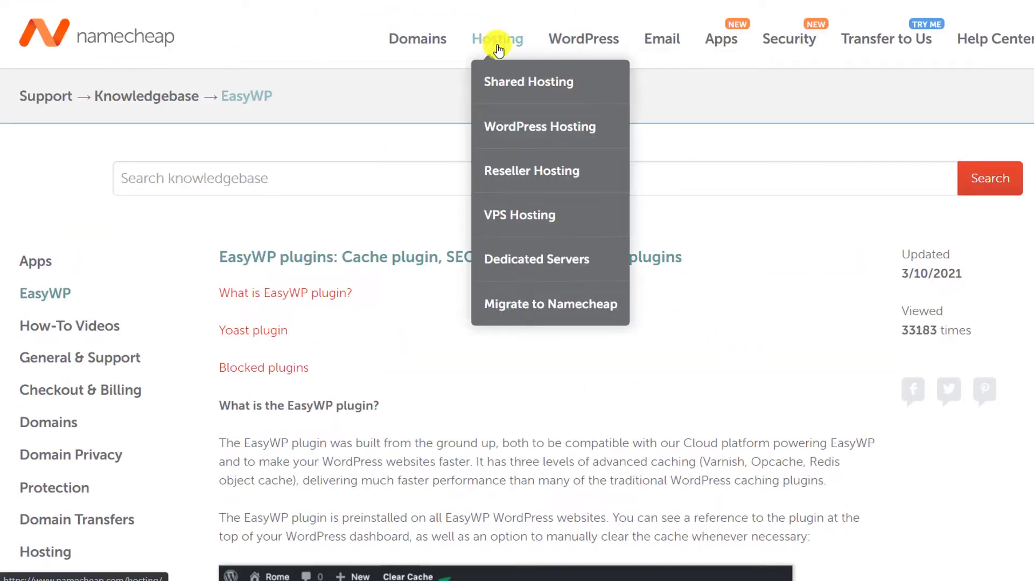
{"action": "left_click", "coordinate": [515, 125]}
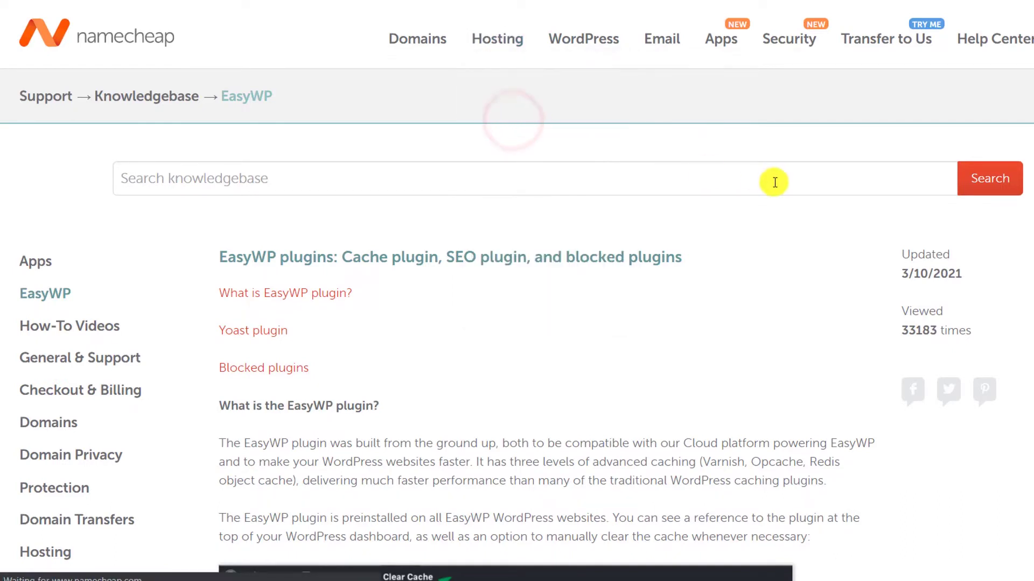
{"action": "left_click", "coordinate": [563, 370]}
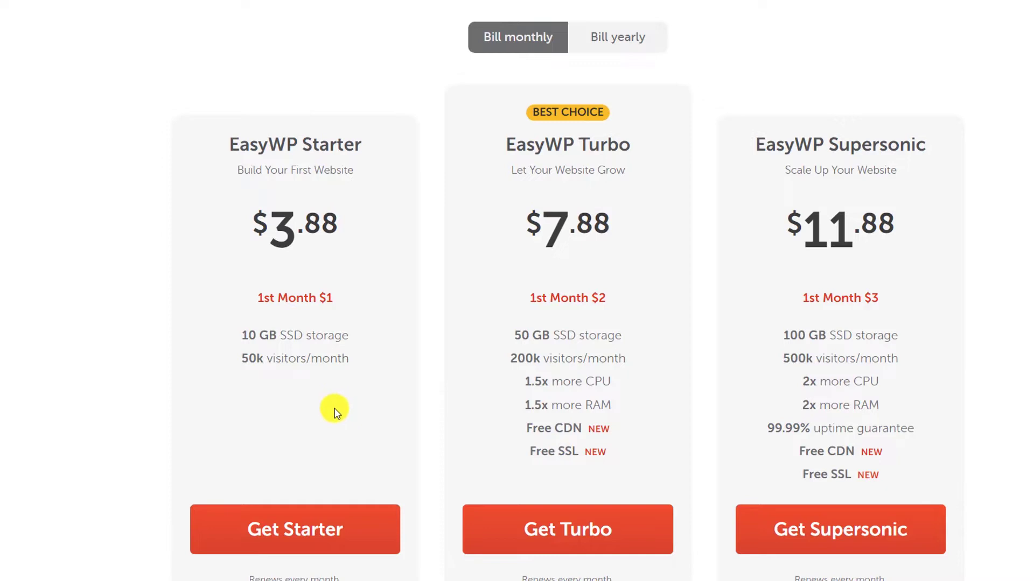
{"action": "left_click", "coordinate": [593, 41]}
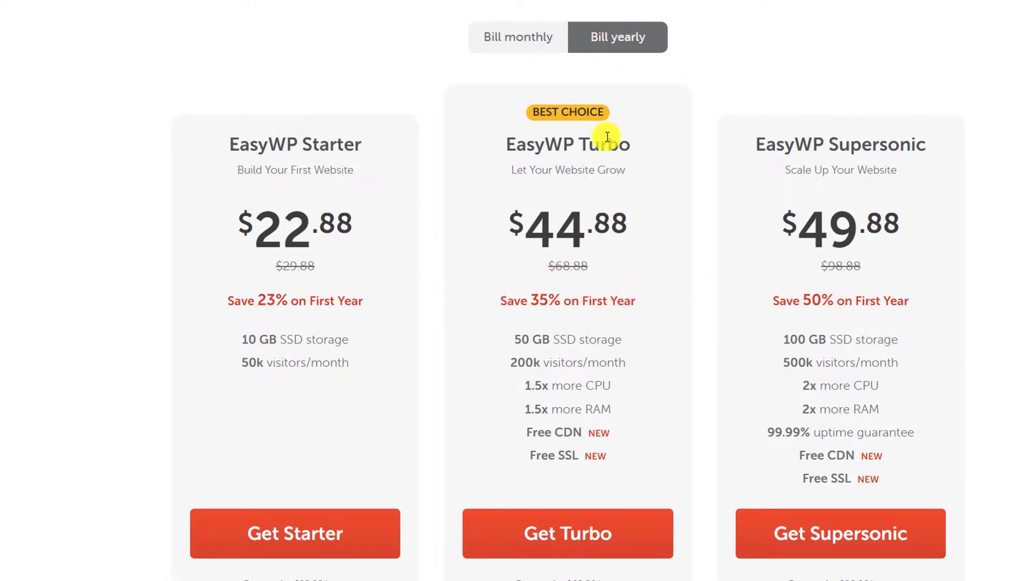
{"action": "left_click", "coordinate": [529, 31]}
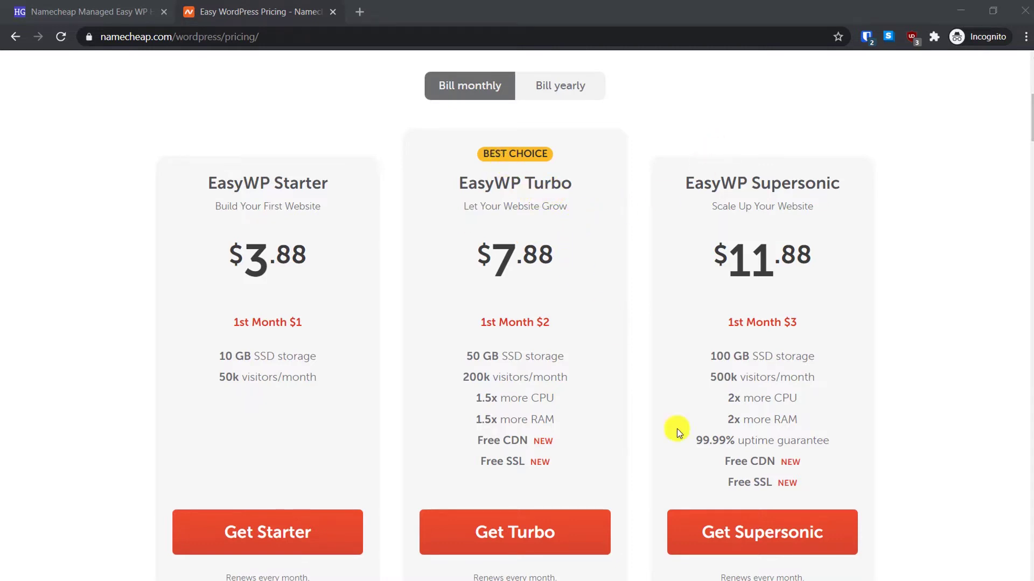
Step: Order the EasyWP Turbo plan with the newsletter unticked, then go to the Sign in form
{"action": "left_click", "coordinate": [541, 535]}
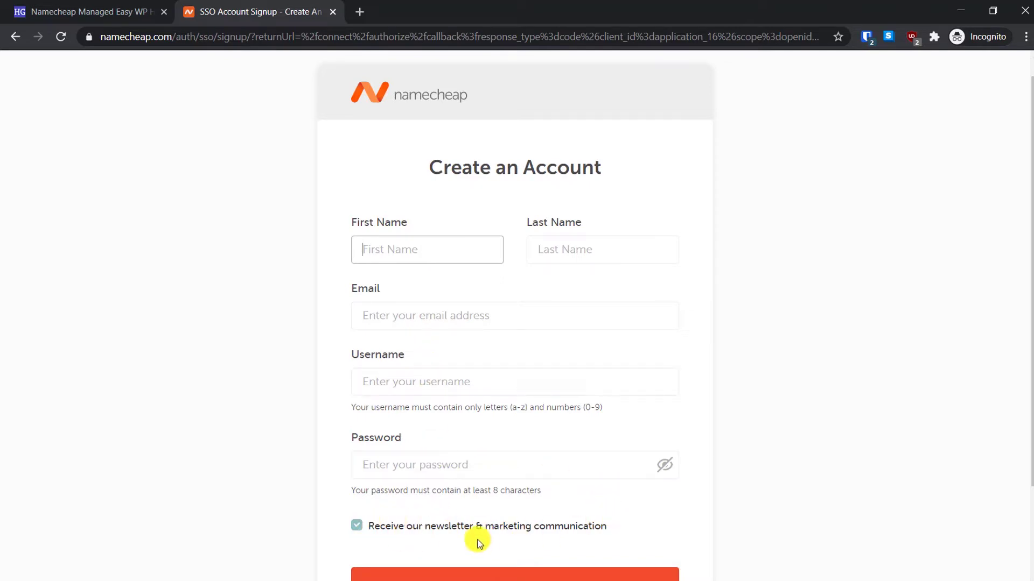
{"action": "left_click", "coordinate": [357, 525]}
{"action": "left_click", "coordinate": [357, 525]}
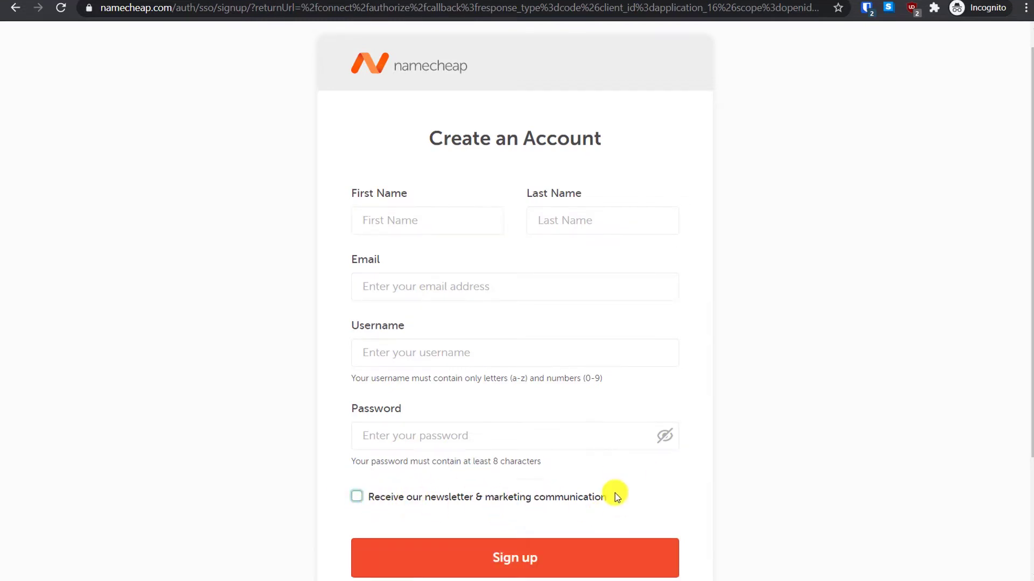
{"action": "scroll", "coordinate": [833, 467], "scroll_direction": "down", "scroll_amount": 2}
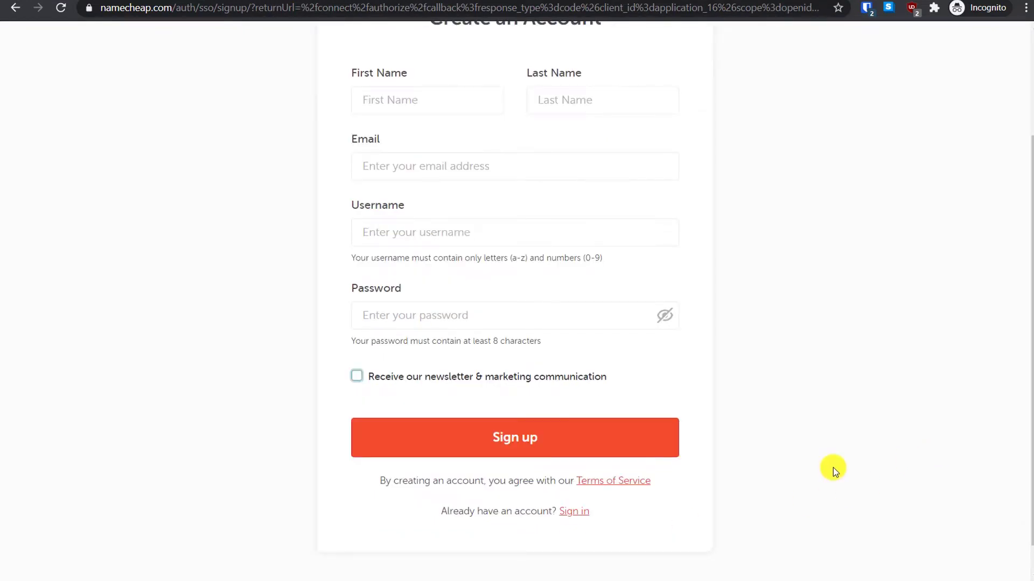
{"action": "left_click", "coordinate": [570, 516]}
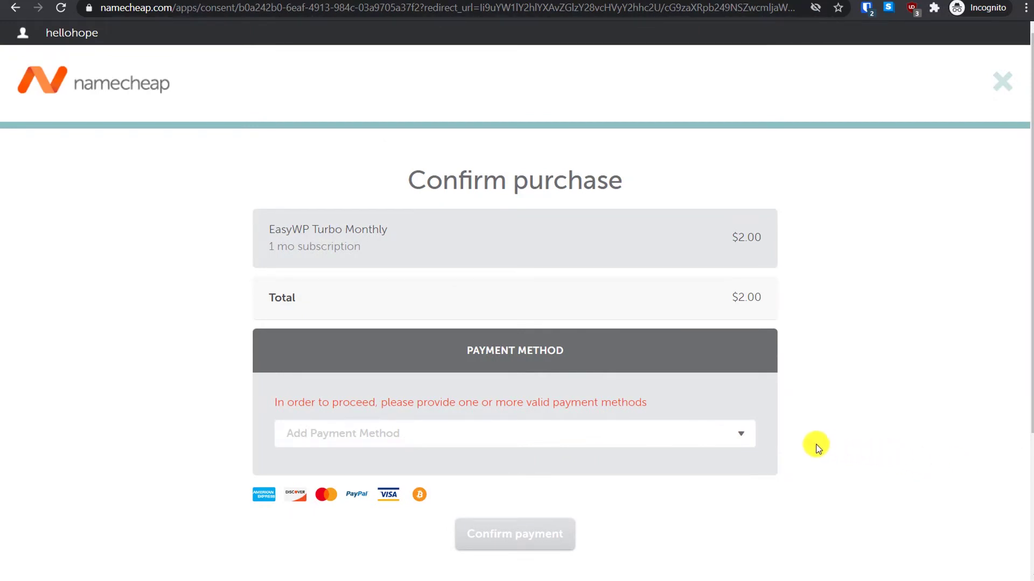
Step: Choose a payment method for the $2.00 EasyWP Turbo Monthly purchase
{"action": "left_click", "coordinate": [694, 441]}
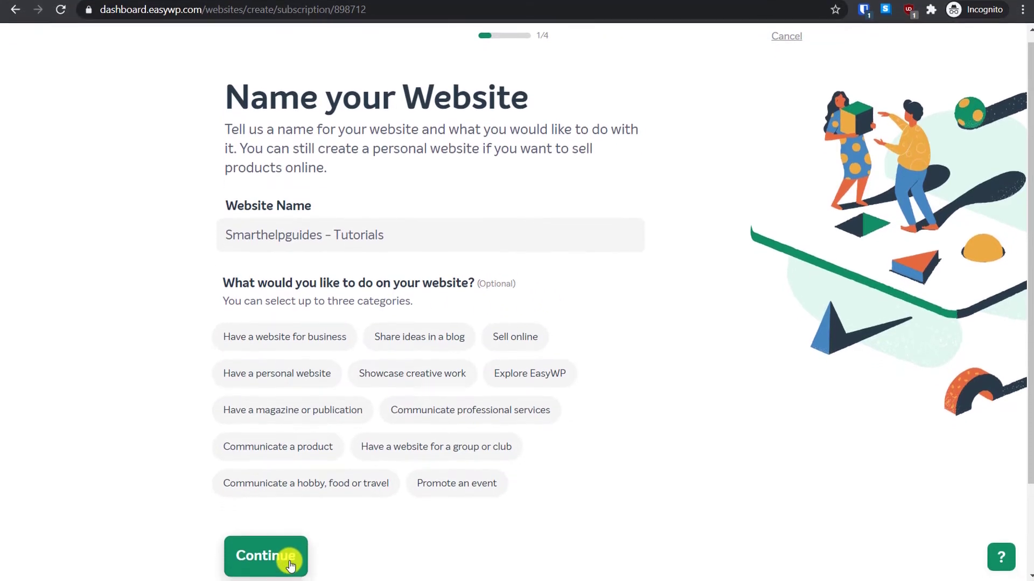
Step: Continue with the website name 'Smarthelpguides - Tutorials' to the domain step
{"action": "left_click", "coordinate": [290, 563]}
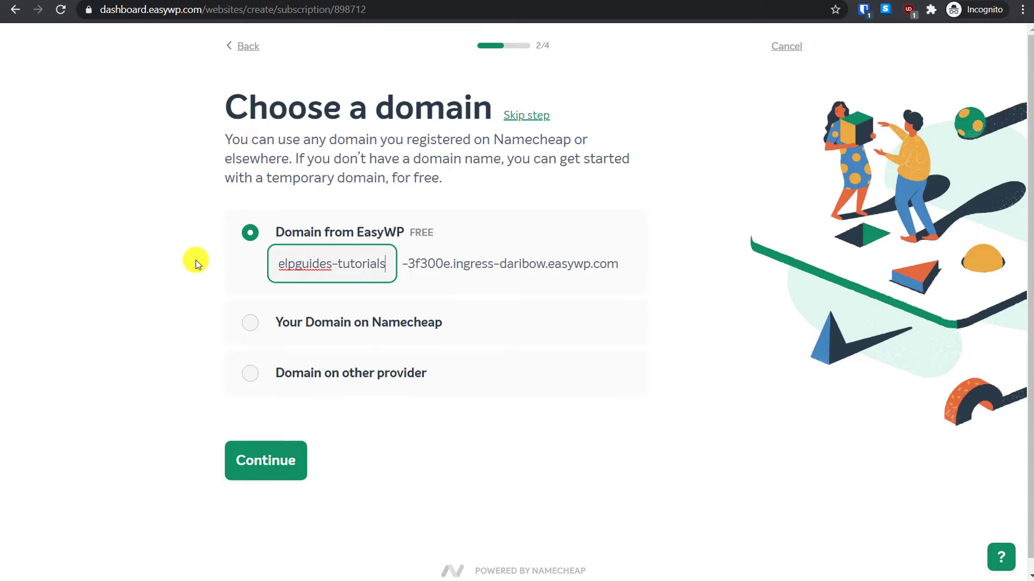
Step: Try the Namecheap-owned and other-provider domain options, then continue with the free EasyWP domain
{"action": "left_click", "coordinate": [251, 330]}
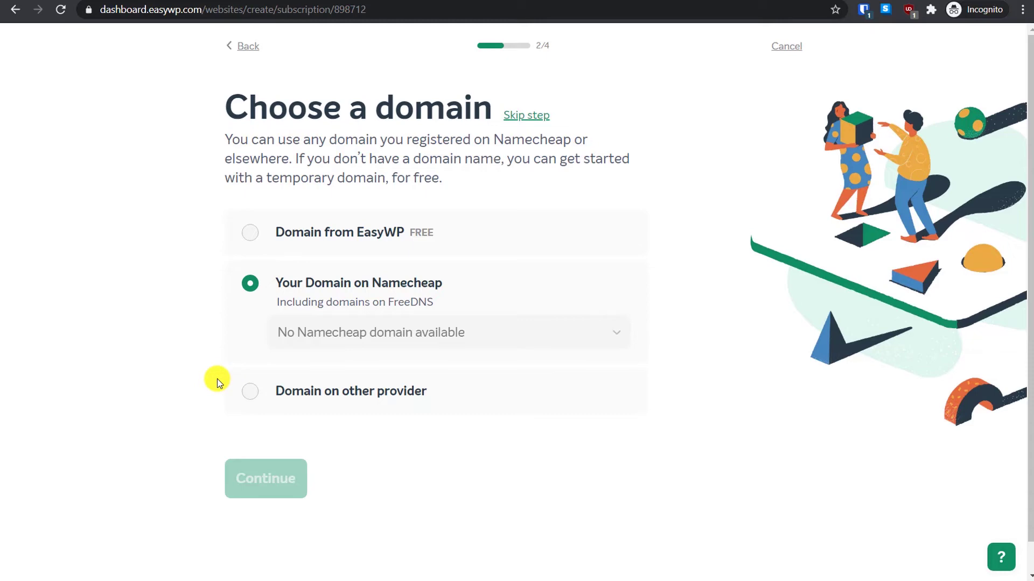
{"action": "left_click", "coordinate": [257, 394]}
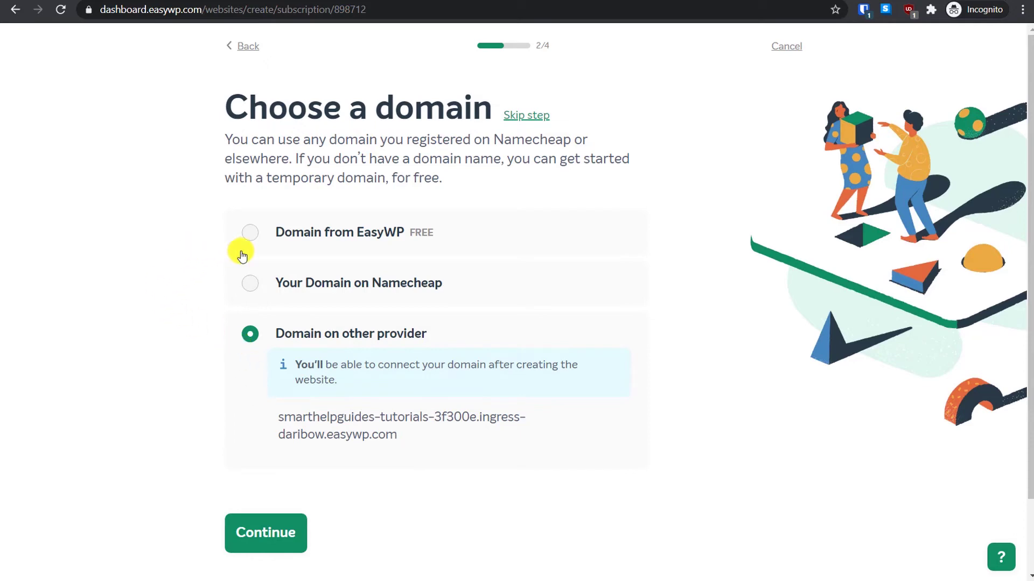
{"action": "left_click", "coordinate": [240, 241]}
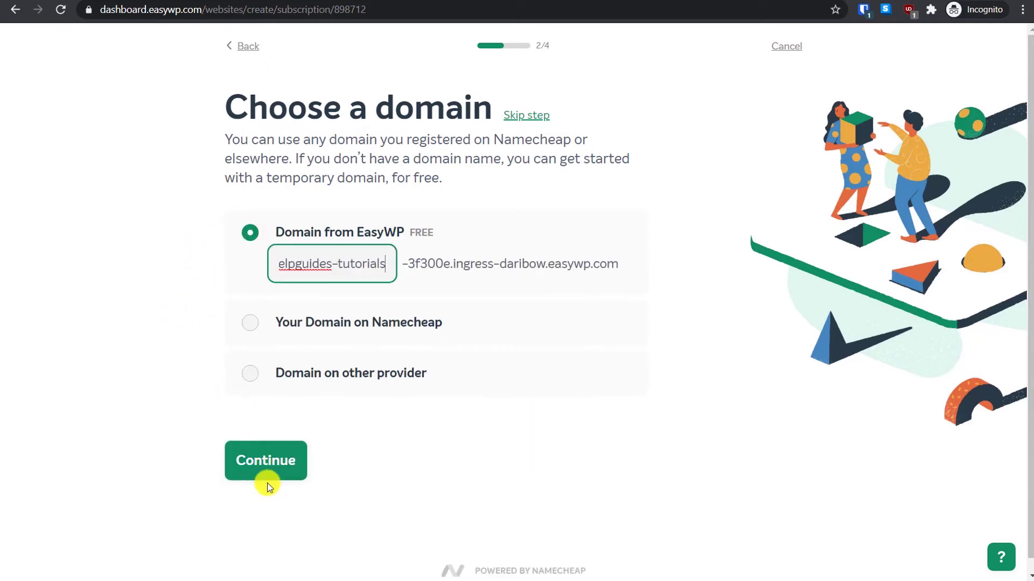
{"action": "left_click", "coordinate": [260, 471]}
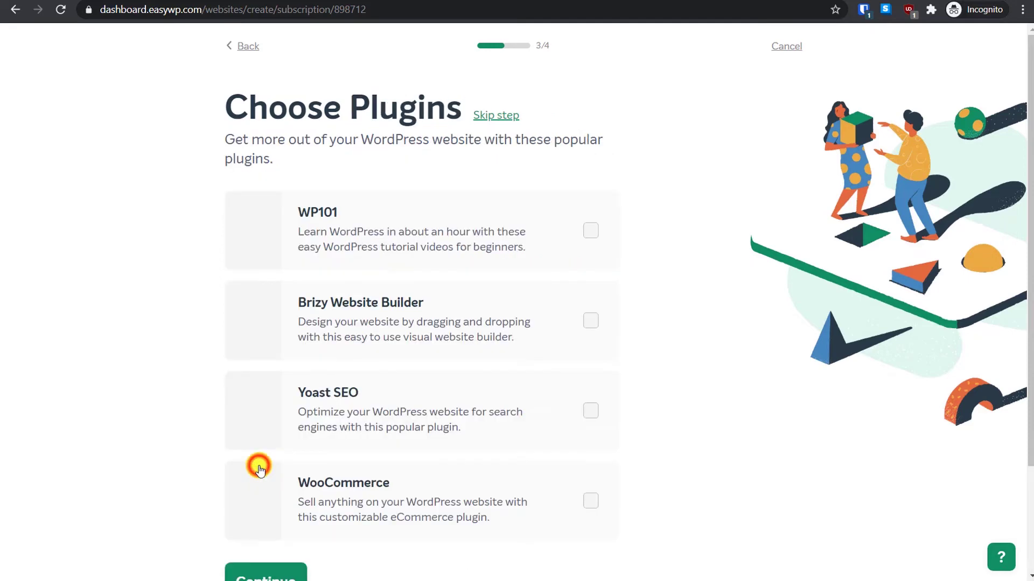
Step: Leave WP101, Brizy, Yoast SEO and WooCommerce unticked and continue to Review Details
{"action": "scroll", "coordinate": [162, 403], "scroll_direction": "down", "scroll_amount": 1}
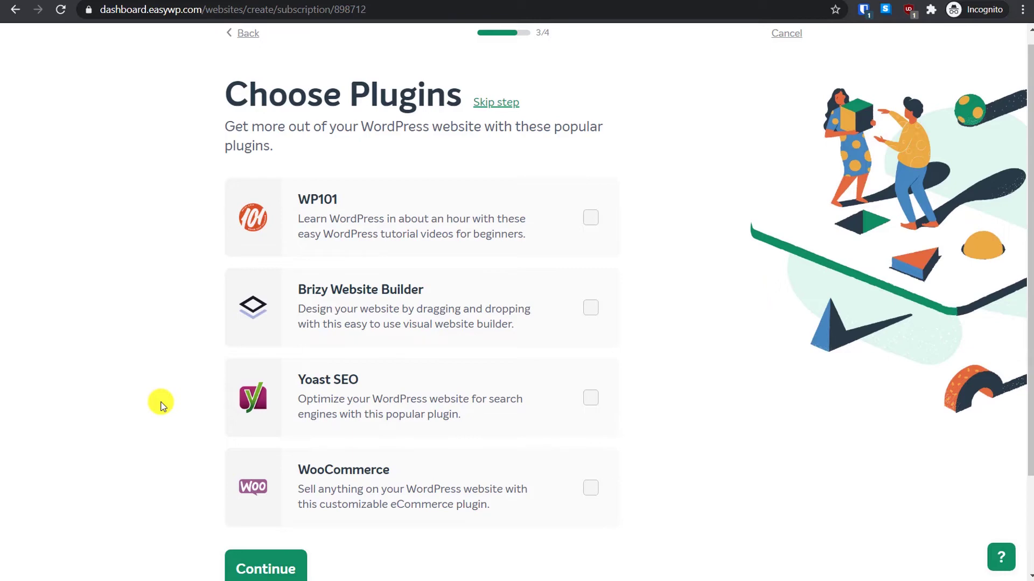
{"action": "left_click", "coordinate": [260, 570]}
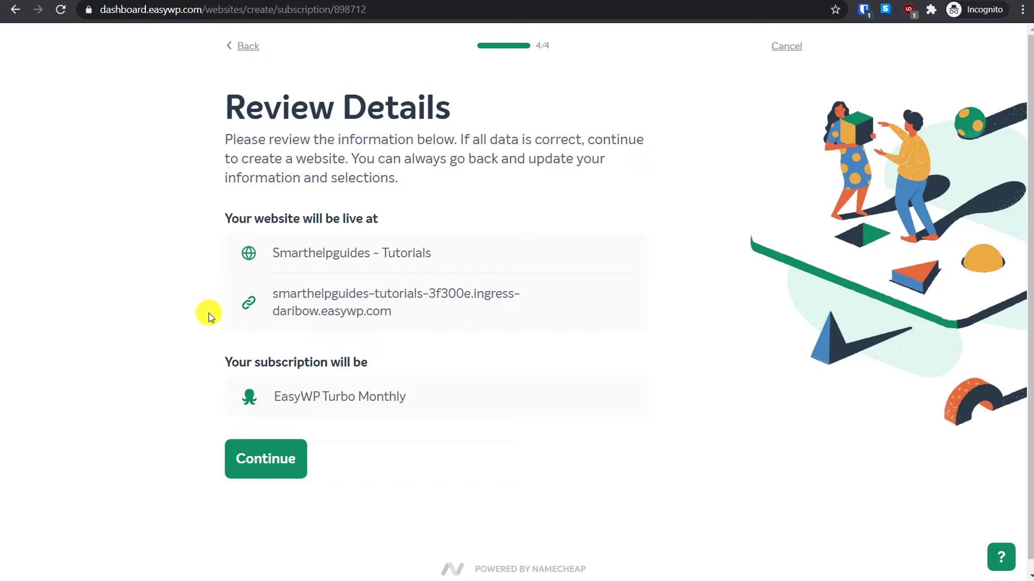
Step: Confirm the reviewed details to create 'Smarthelpguides - Tutorials' on EasyWP Turbo
{"action": "left_click", "coordinate": [240, 467]}
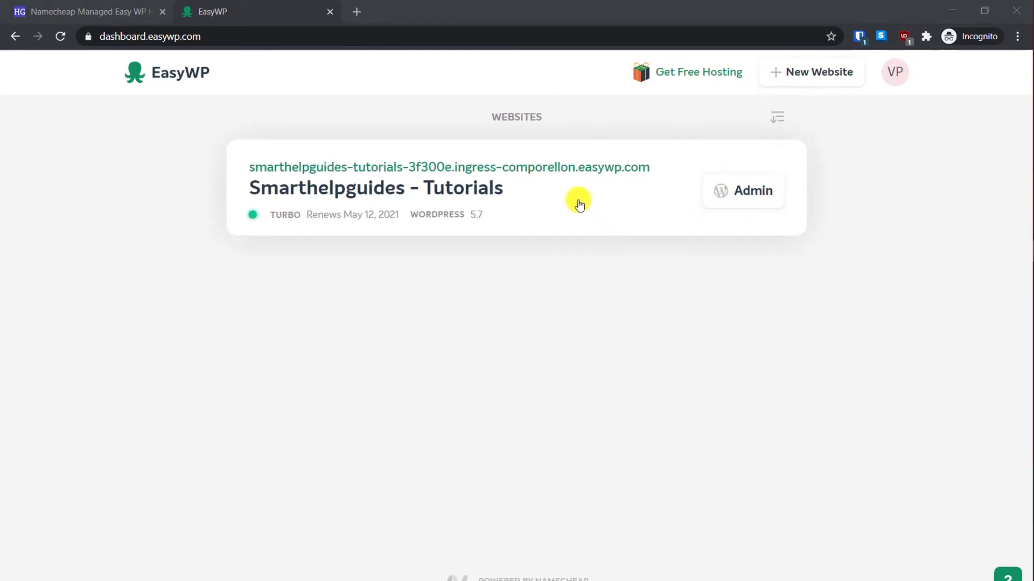
Step: Open the site's free EasyWP subdomain in a new tab to see the Hello world! homepage
{"action": "right_click", "coordinate": [541, 172]}
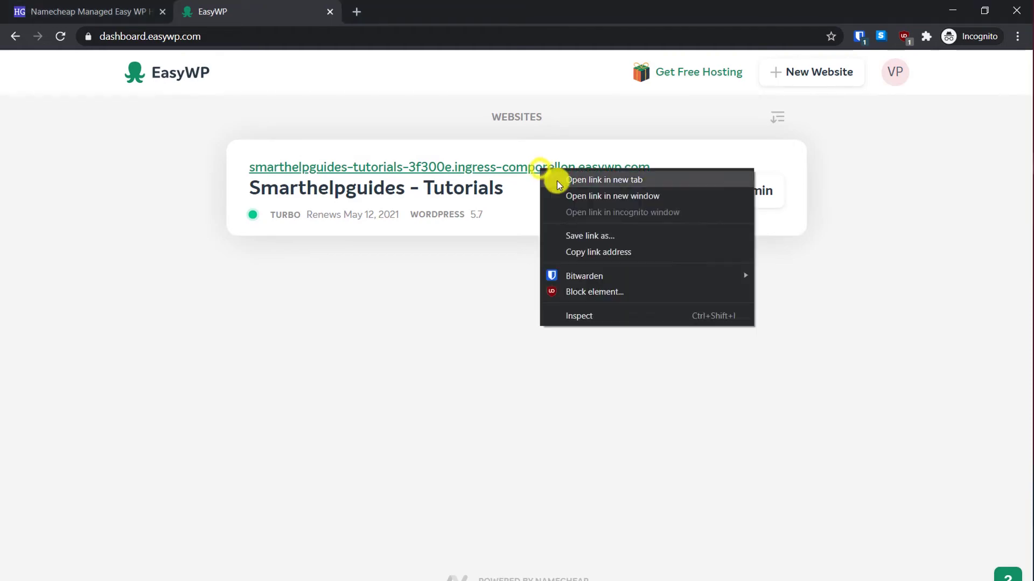
{"action": "left_click", "coordinate": [557, 180]}
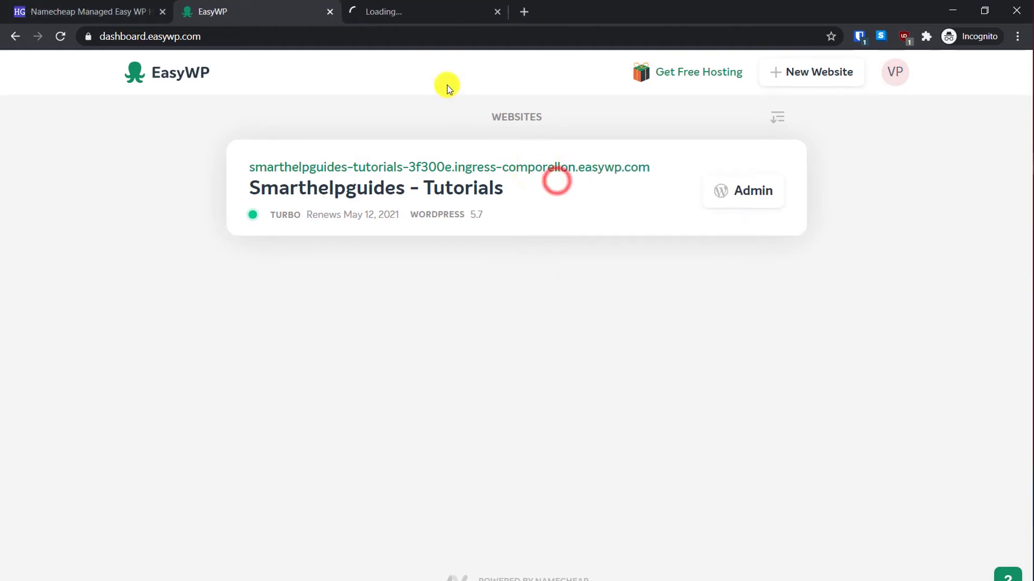
{"action": "left_click", "coordinate": [424, 4]}
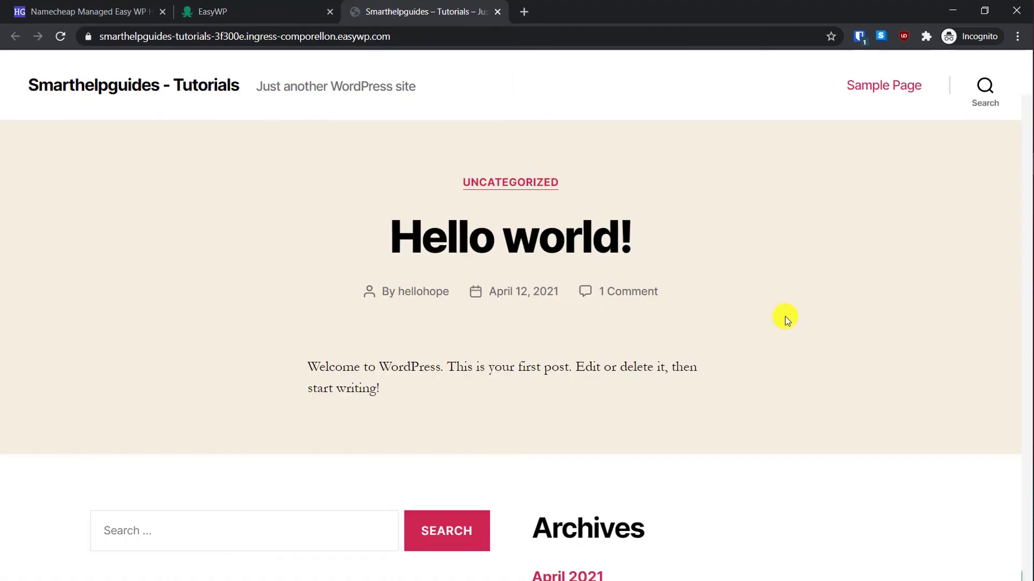
Step: Return to the EasyWP websites list tab
{"action": "left_click", "coordinate": [264, 13]}
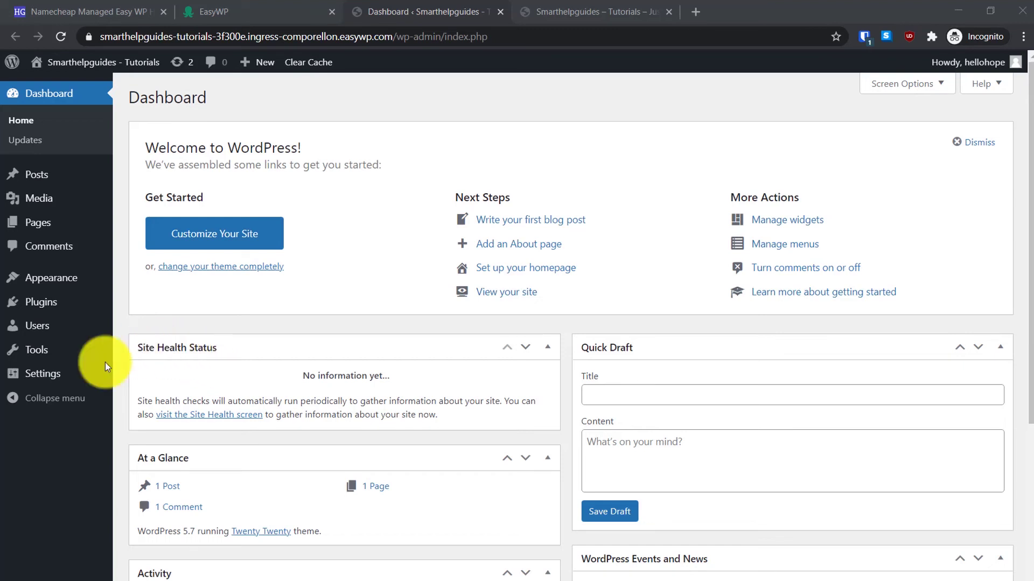
Step: Set the WordPress permalink structure to Post name in Settings > Permalinks and save it
{"action": "mouse_move", "coordinate": [49, 377]}
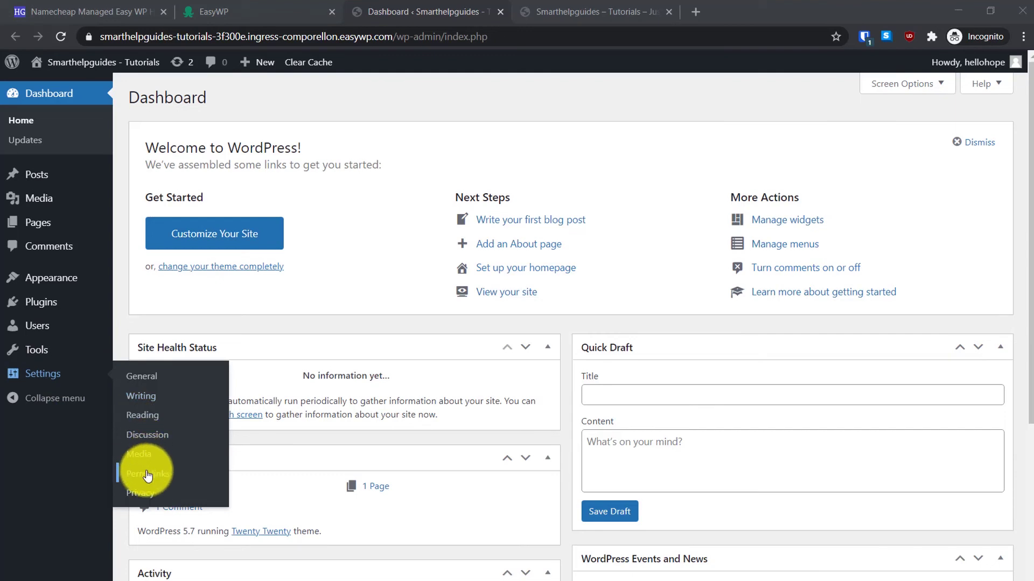
{"action": "left_click", "coordinate": [147, 476]}
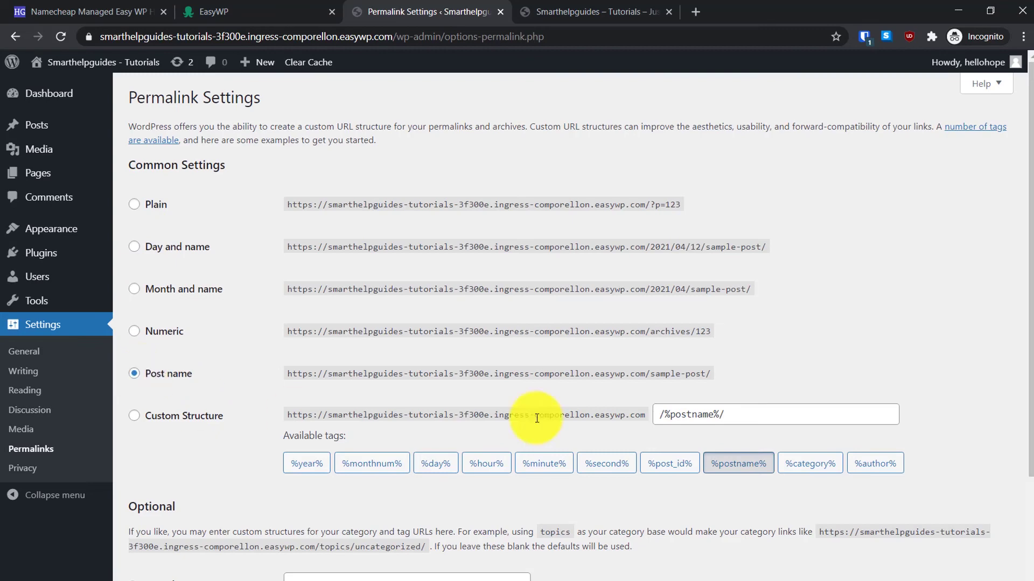
{"action": "scroll", "coordinate": [1018, 420], "scroll_direction": "down", "scroll_amount": 3}
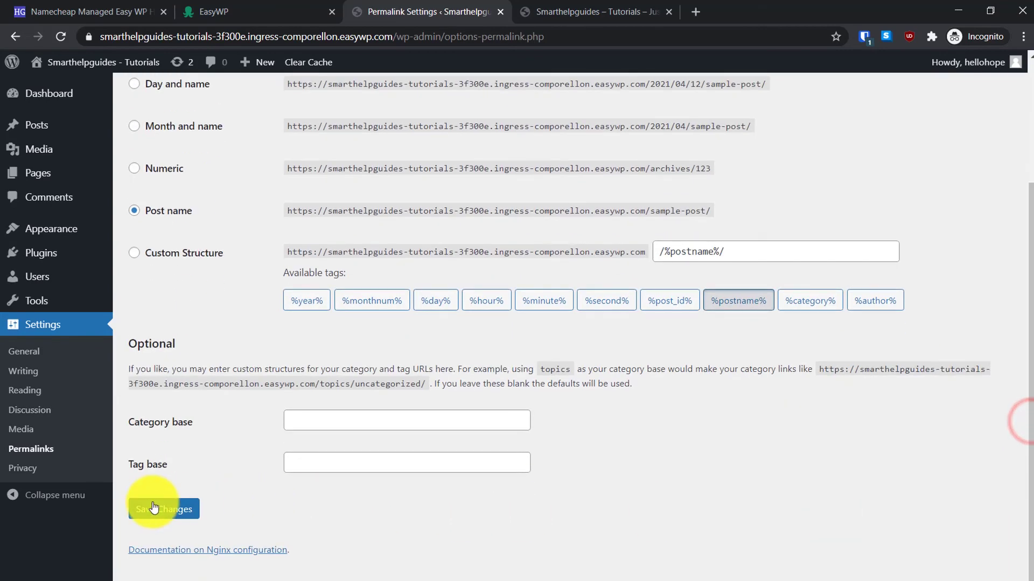
{"action": "left_click", "coordinate": [164, 510]}
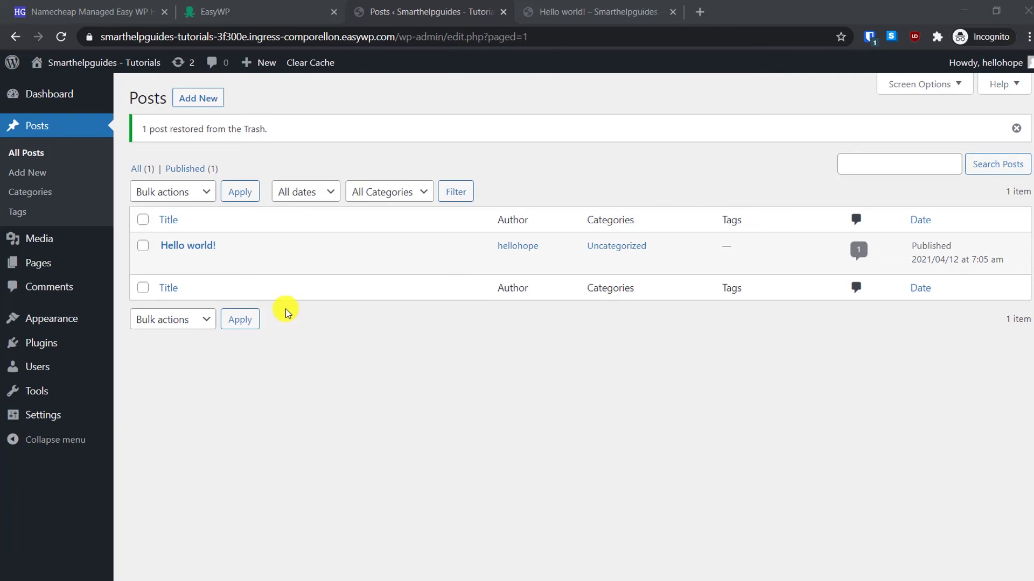
Step: Trash the default 'Hello world!' post from the All Posts list
{"action": "mouse_move", "coordinate": [242, 260]}
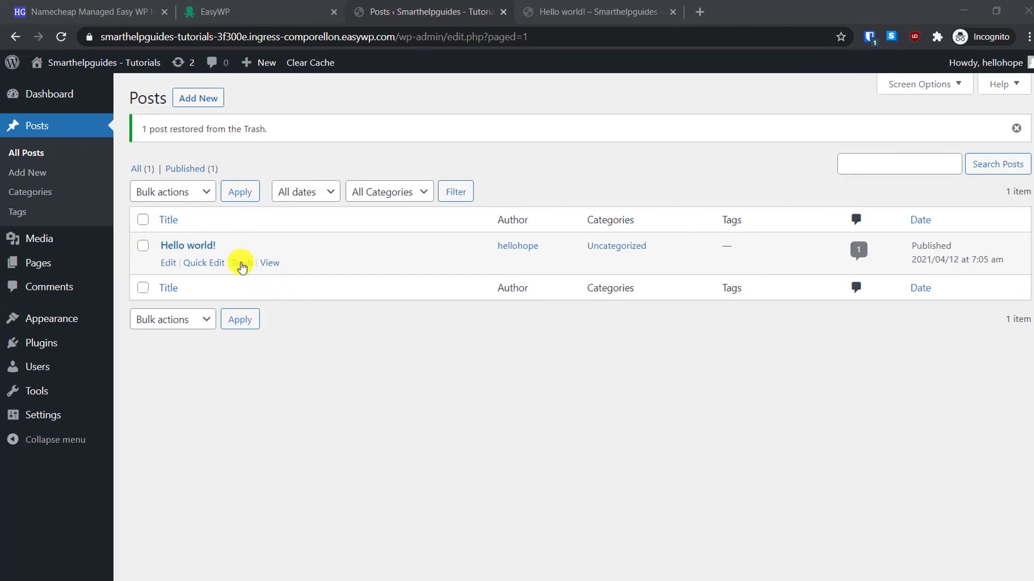
{"action": "left_click", "coordinate": [241, 263]}
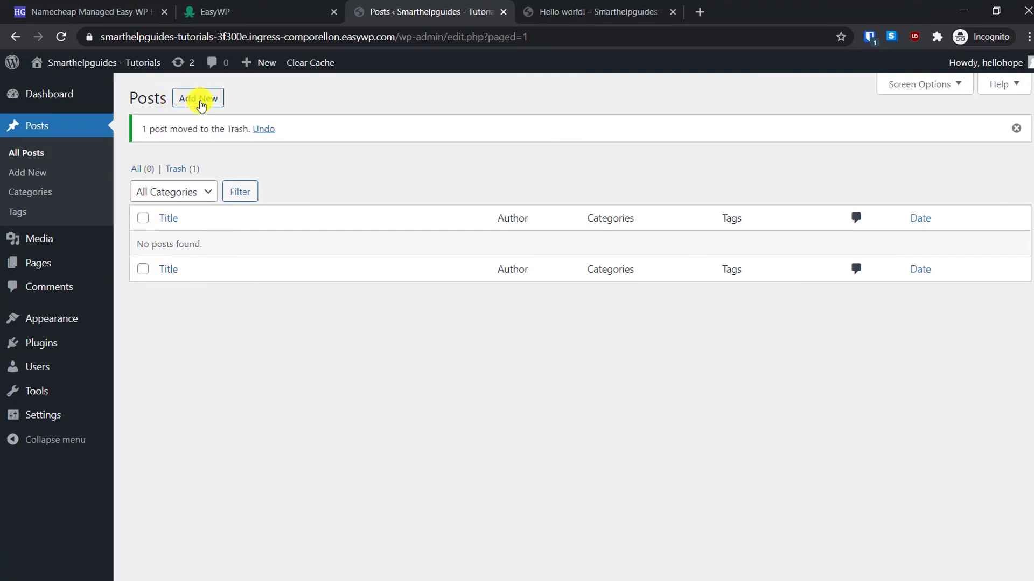
Step: Write a new post titled 'My first post on wordpress' with the paragraph 'Then wrtie your post here.'
{"action": "left_click", "coordinate": [200, 102]}
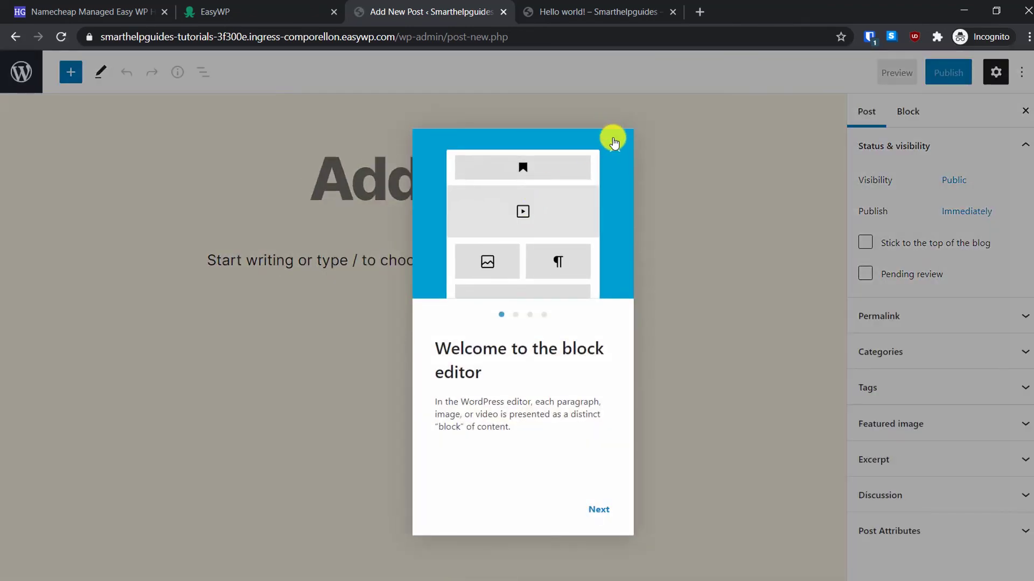
{"action": "left_click", "coordinate": [612, 142]}
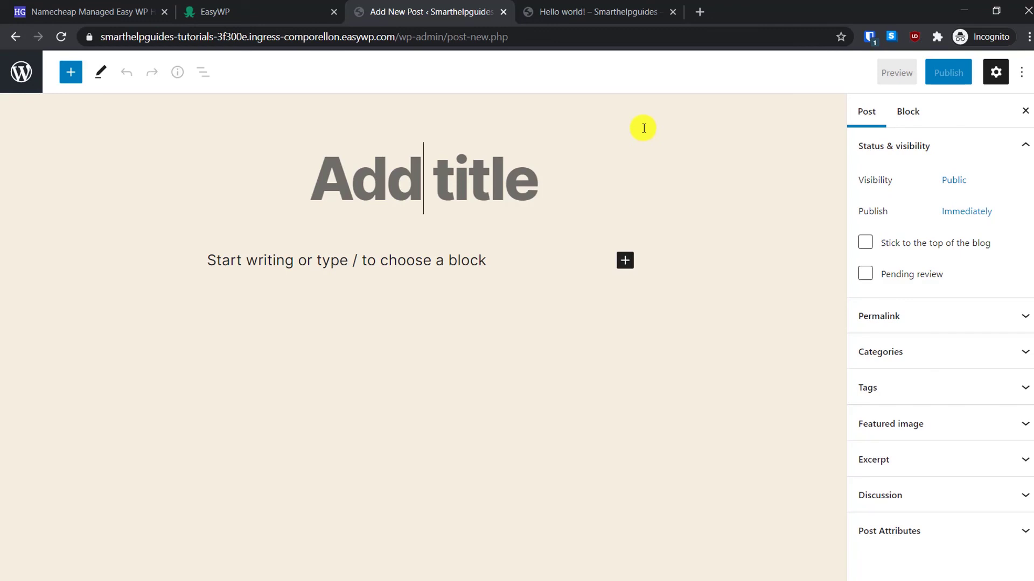
{"action": "type", "text": "My first post on wordpress"}
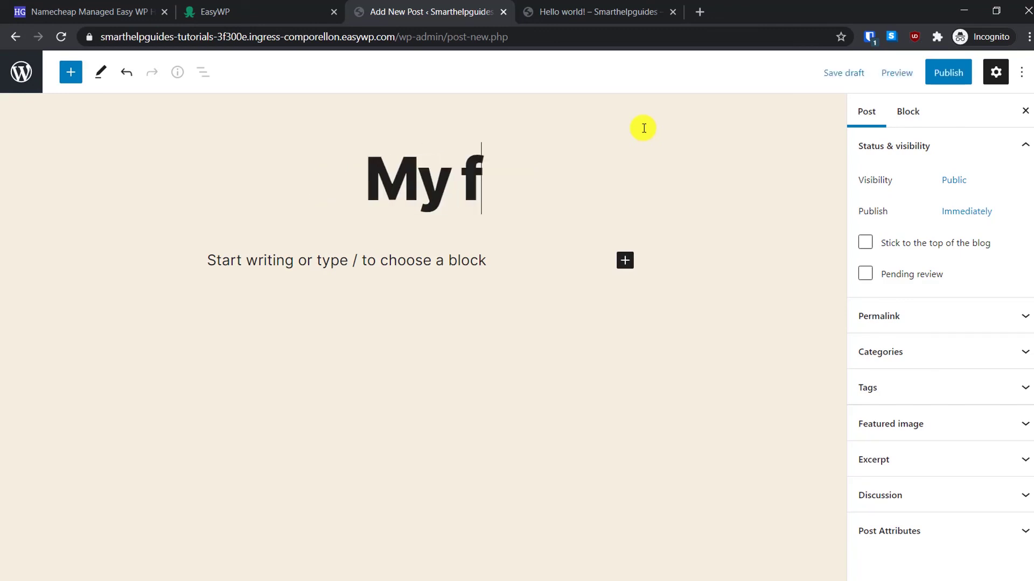
{"action": "key", "text": "Return"}
{"action": "type", "text": "Then wrtie your post here."}
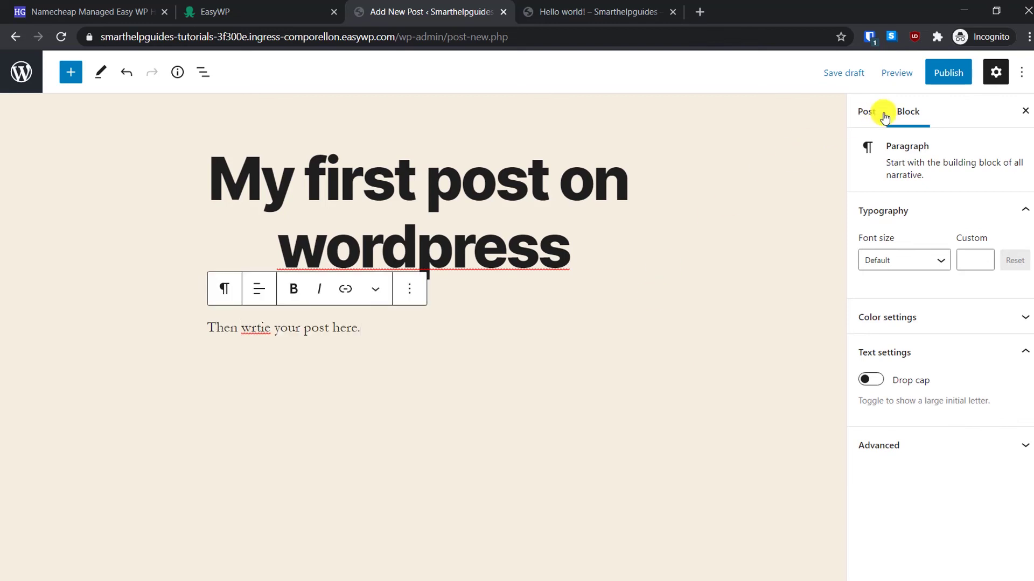
Step: Publish the new post and open it from the confirmation notice
{"action": "left_click", "coordinate": [949, 78]}
{"action": "left_click", "coordinate": [910, 76]}
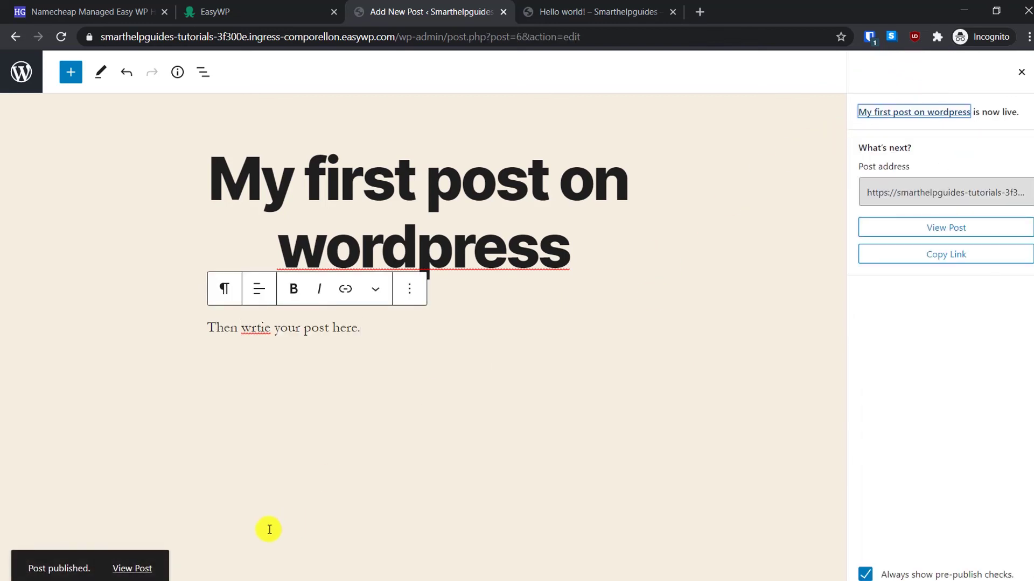
{"action": "left_click", "coordinate": [119, 568]}
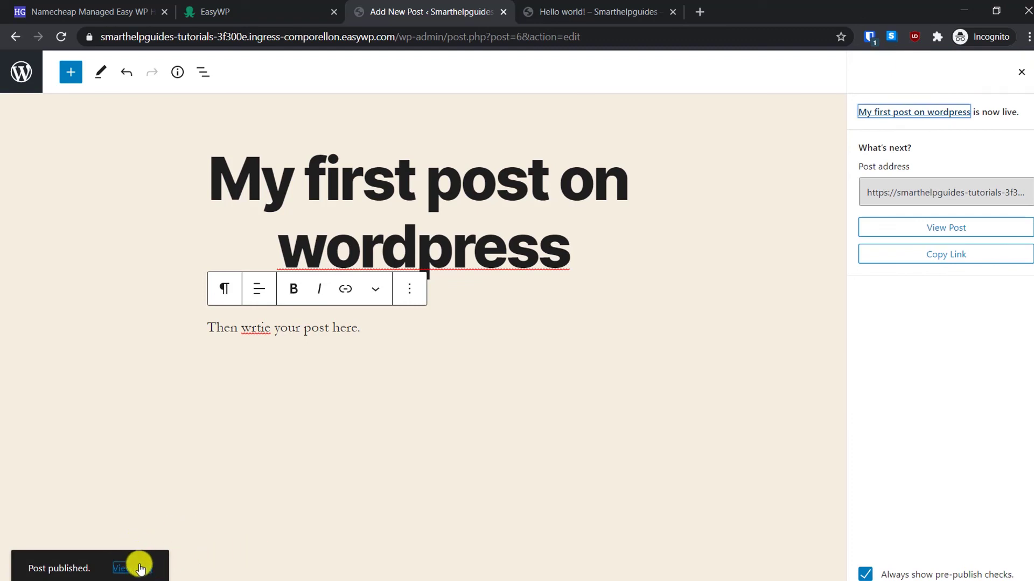
Step: Check the published post page at its post-name URL, then return to the EasyWP websites dashboard tab
{"action": "left_click", "coordinate": [139, 568]}
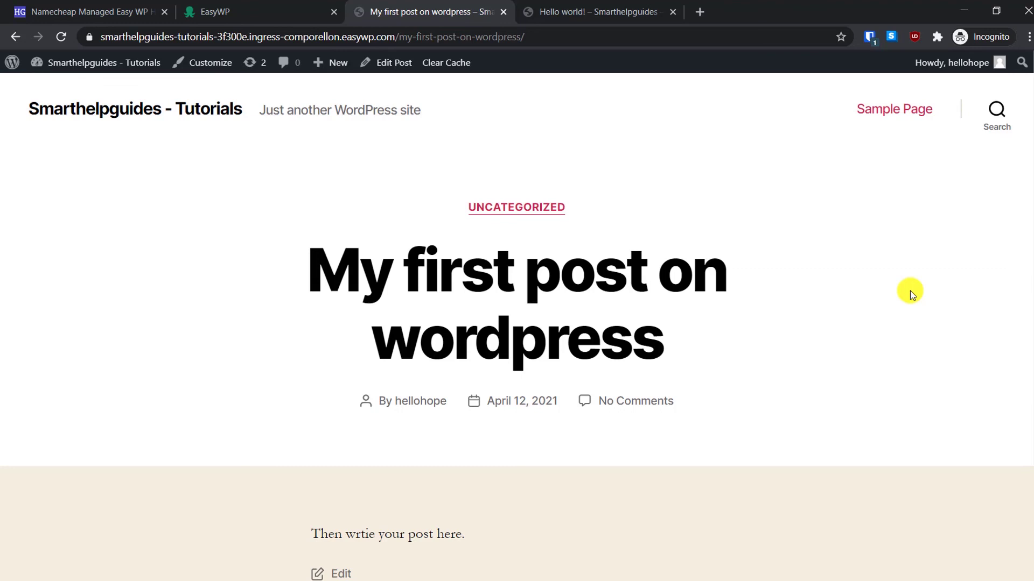
{"action": "left_click", "coordinate": [361, 10]}
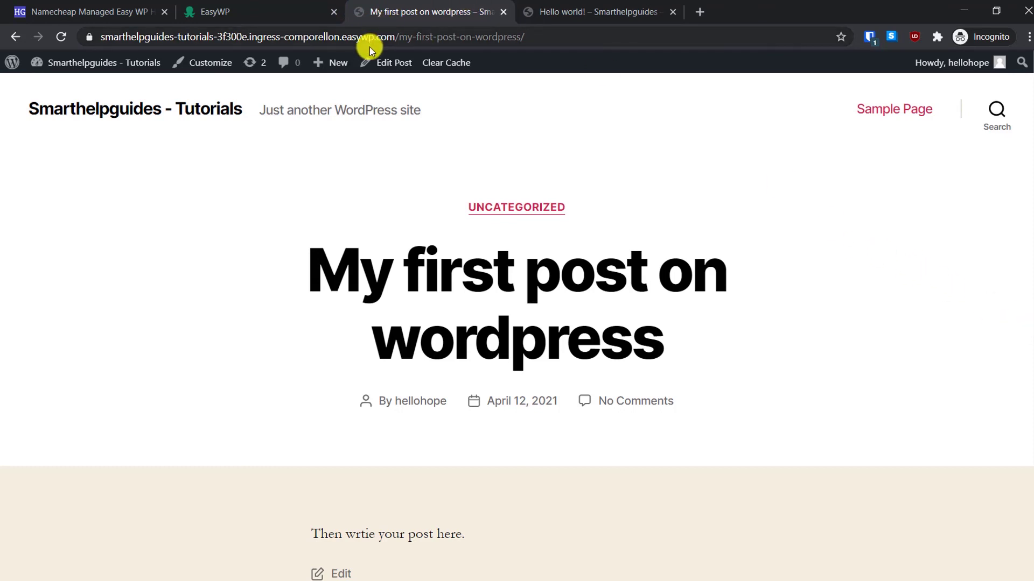
{"action": "left_click", "coordinate": [291, 10]}
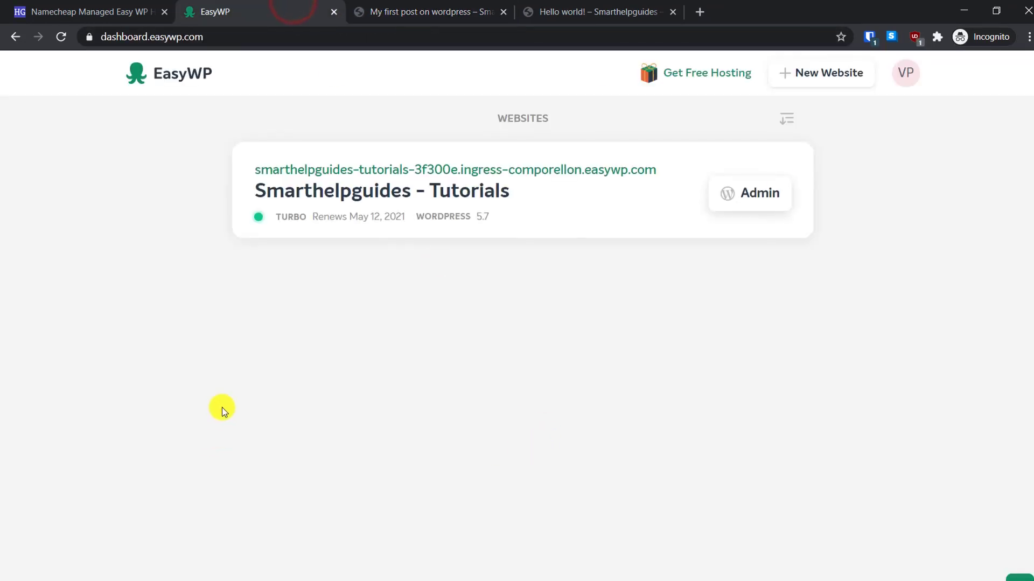